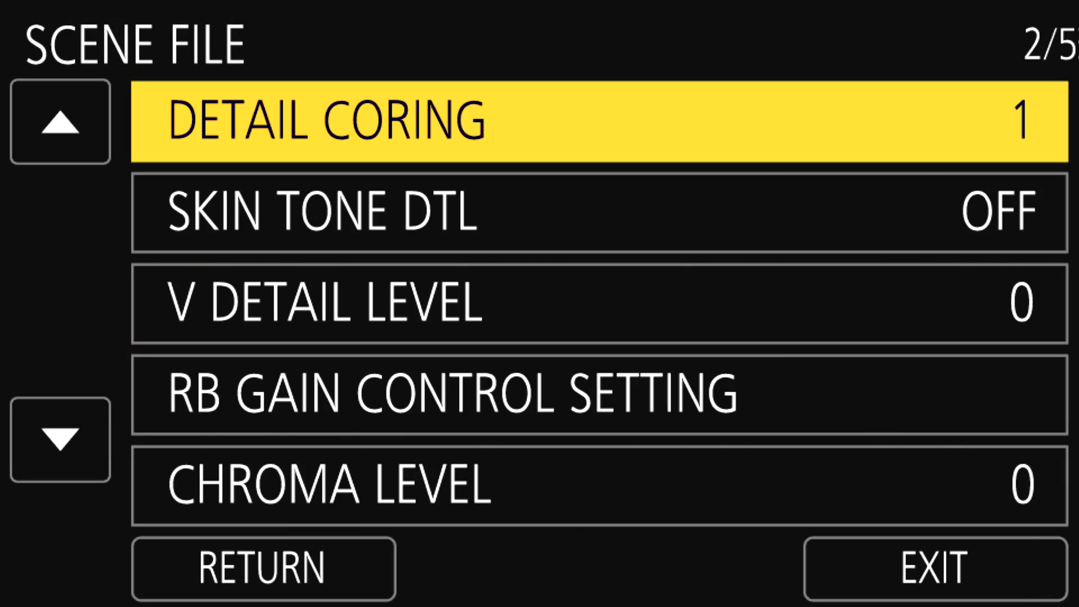
- Open the CHROMA LEVEL setting in the scene file and lower it past -33
left_click(599, 485)
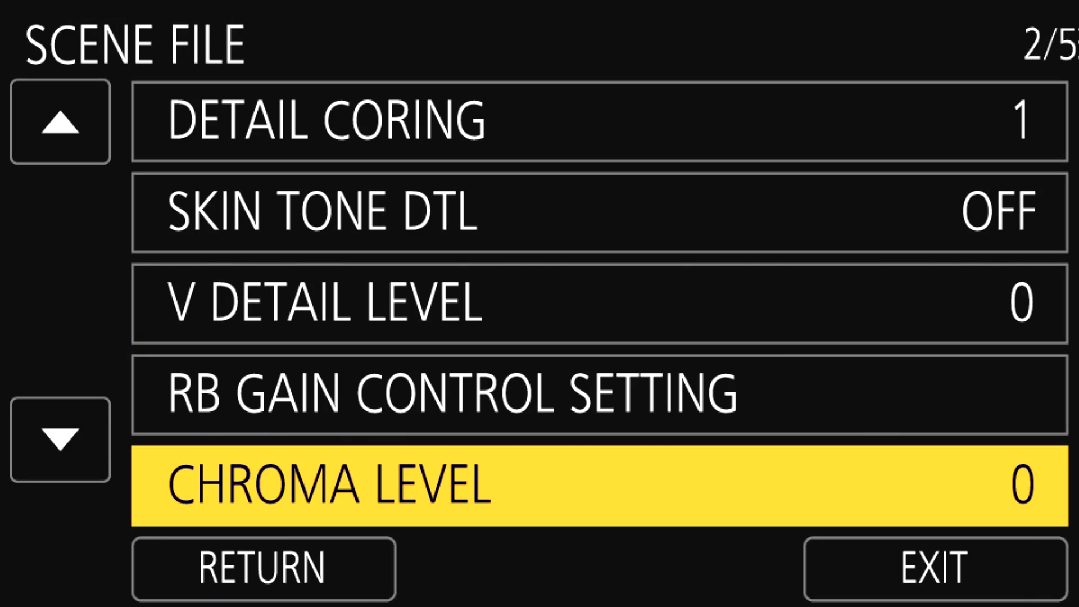
left_click(600, 485)
left_click(183, 468)
left_click(183, 467)
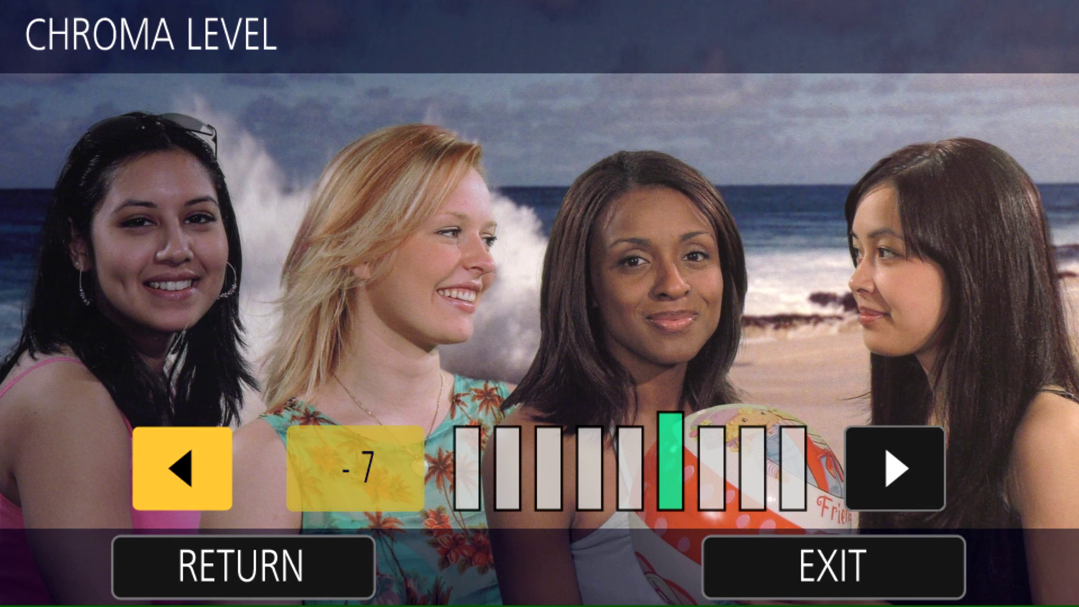
left_click(182, 468)
left_click(182, 467)
left_click(183, 468)
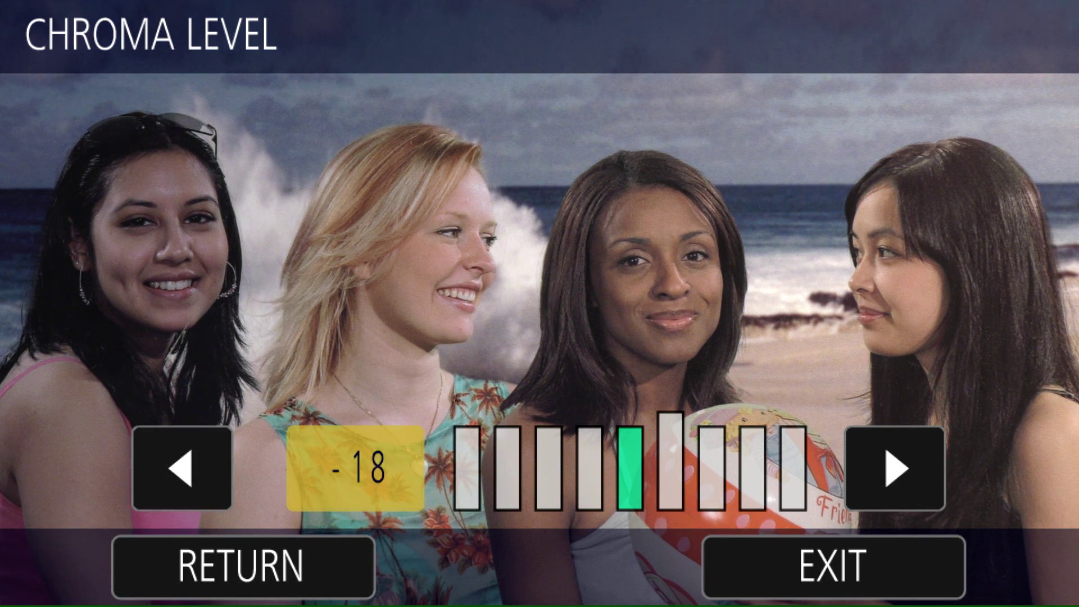
left_click(182, 468)
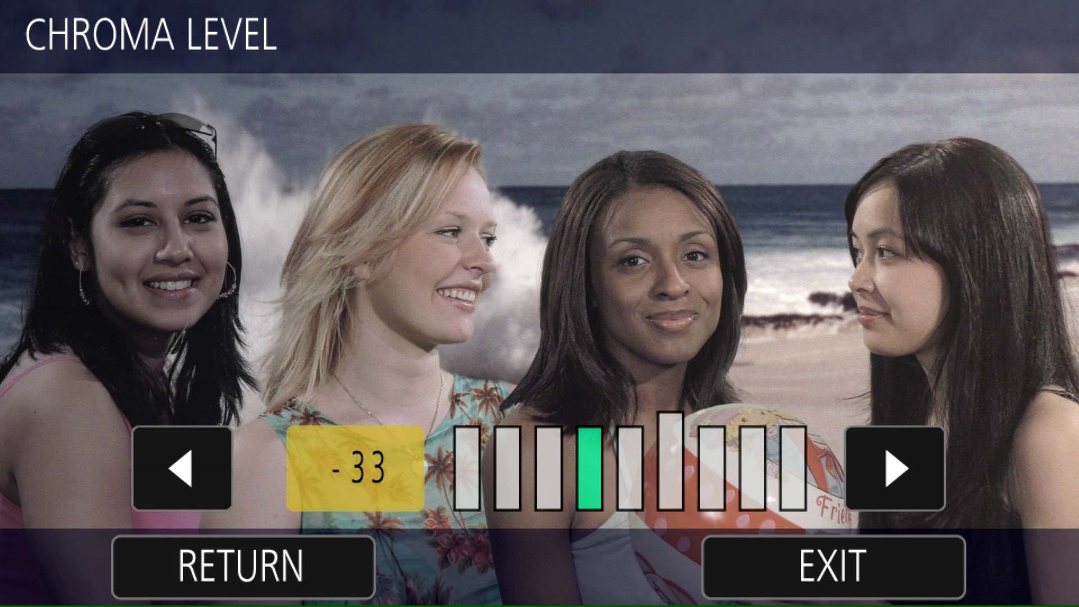
left_click(182, 467)
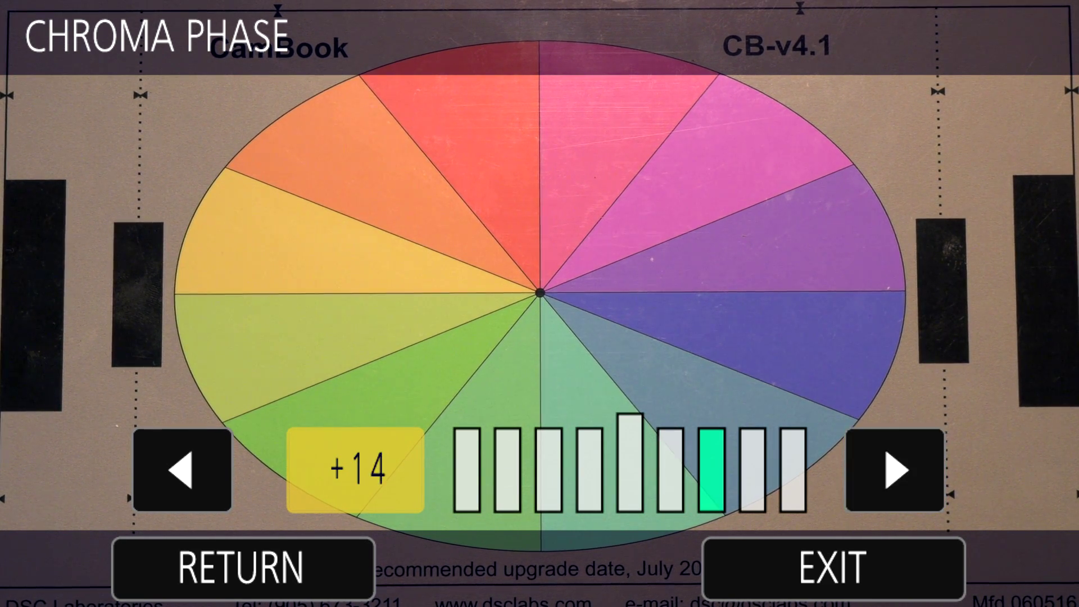
- Raise the CHROMA PHASE setting further in the positive direction, above +14
key("Right")
key("Right")
key("Right")
key("Right")
key("Right")
key("Right")
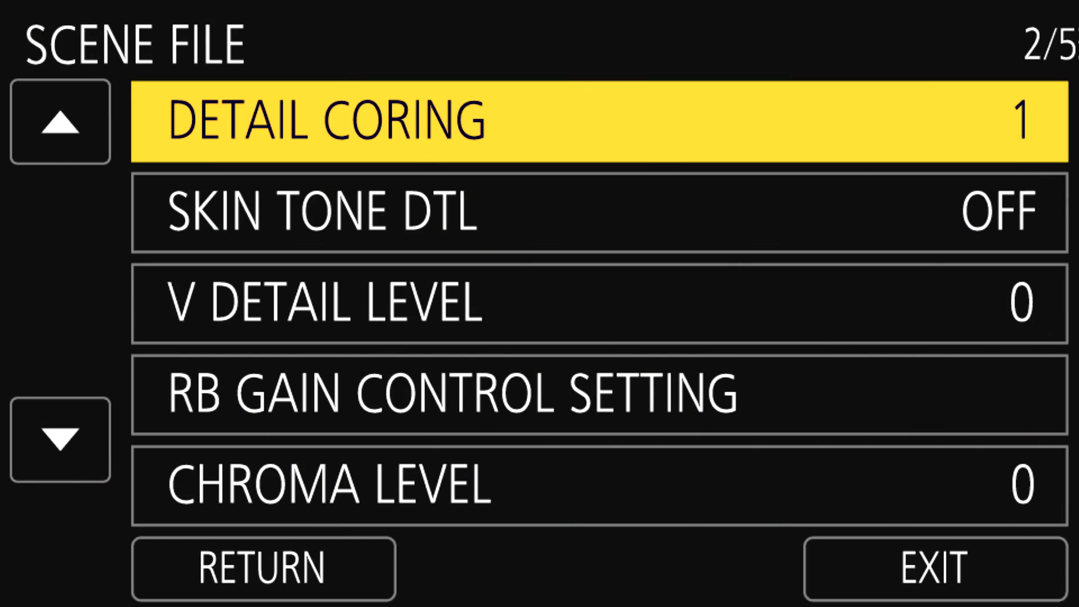
- Open the RB GAIN CONTROL SETTING for AWB A and raise R GAIN above +4
left_click(599, 395)
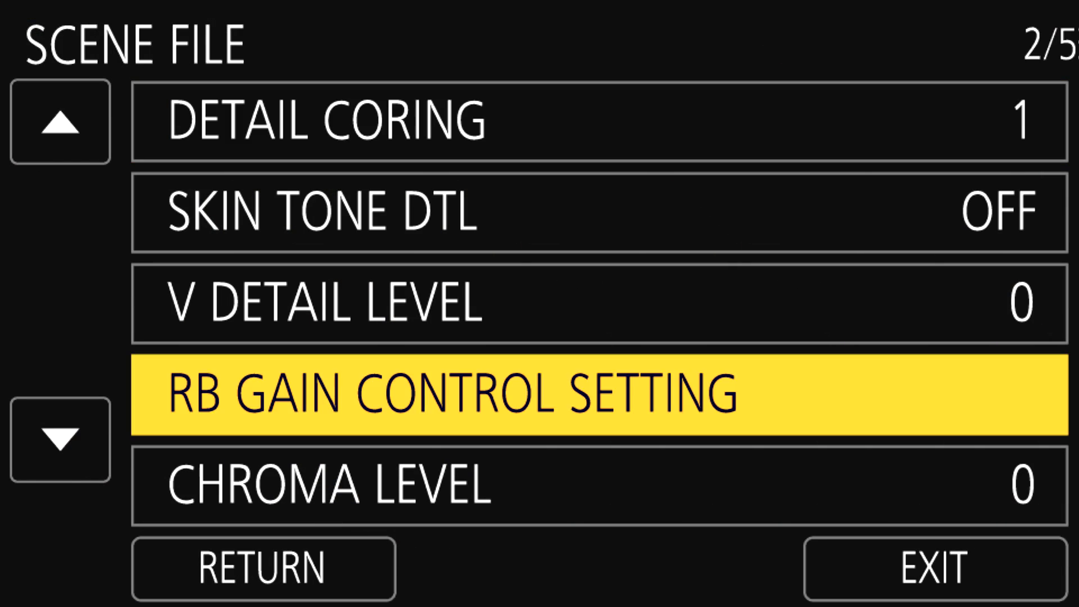
key("Return")
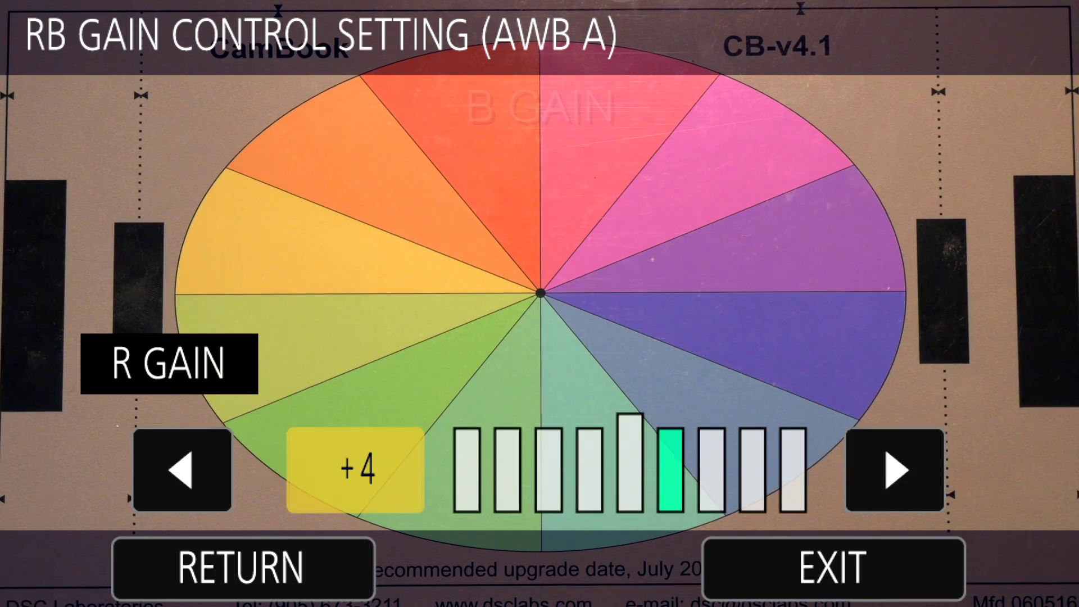
key("Right")
key("Right")
key("Right")
key("Right")
key("Right")
key("Right")
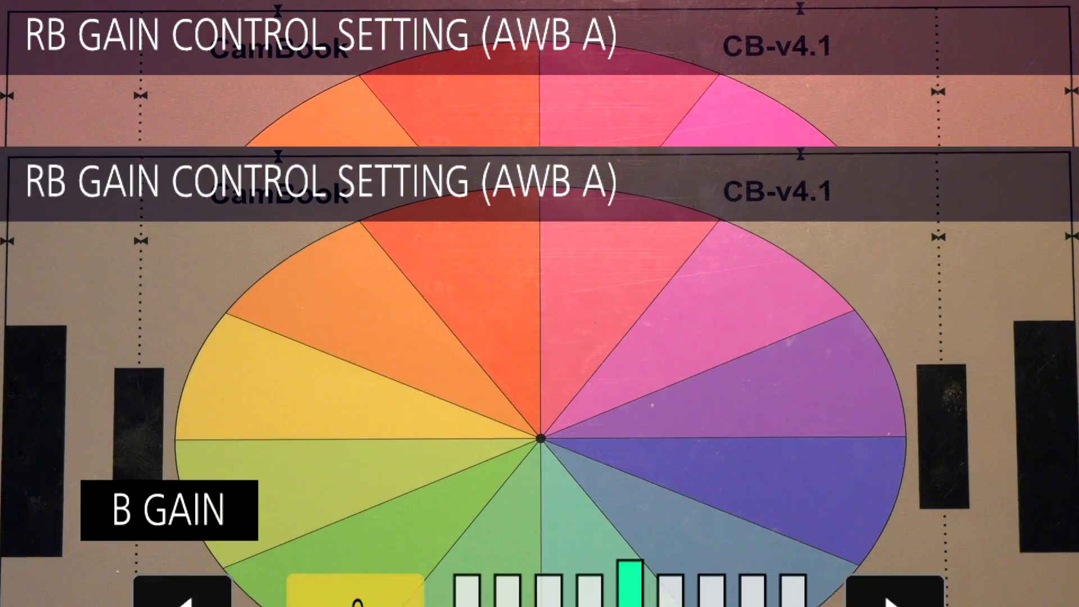
- Lower B GAIN for AWB A to -23
key("Left")
key("Left")
key("Left")
key("Left")
key("Left")
key("Left")
key("Left")
key("Left")
key("Left")
key("Left")
key("Left")
key("Left")
key("Left")
key("Left")
key("Left")
key("Left")
key("Left")
key("Left")
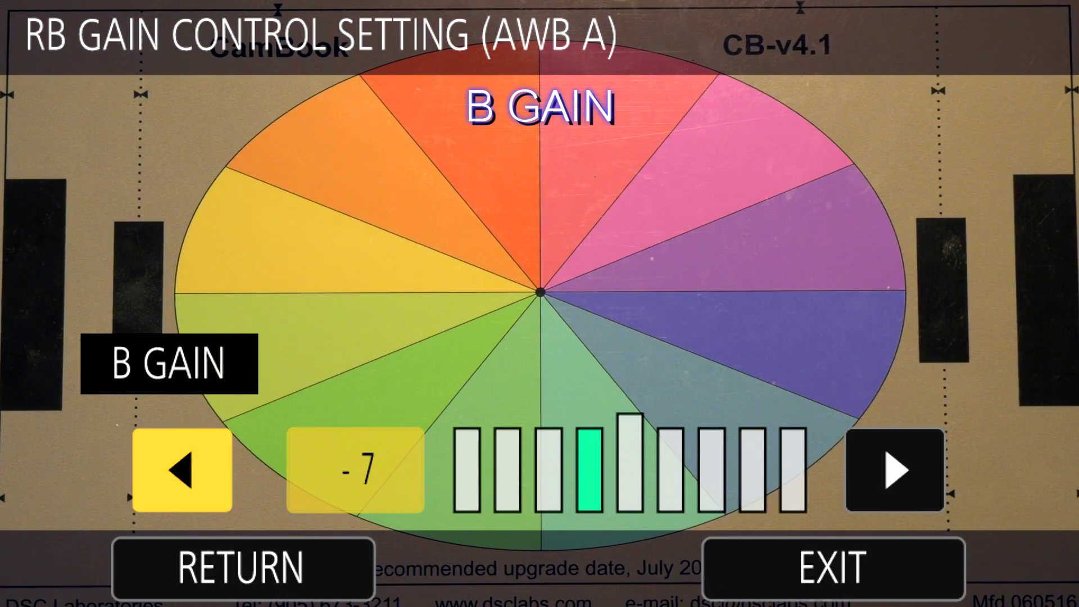
key("Left")
key("Left")
key("Left")
key("Left")
key("Left")
key("Left")
key("Left")
key("Left")
key("Left")
key("Left")
key("Left")
key("Left")
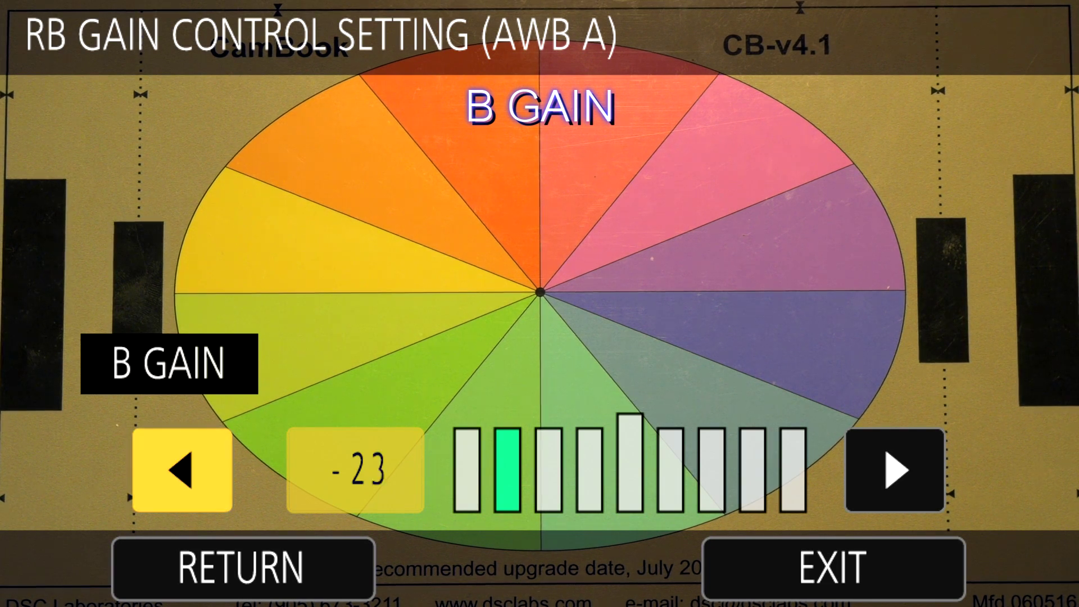
- Raise B GAIN for AWB A back up past -16
key("Right")
key("Right")
key("Right")
key("Right")
key("Right")
key("Right")
key("Right")
key("Right")
key("Right")
key("Right")
key("Right")
key("Right")
key("Right")
key("Right")
key("Right")
key("Right")
key("Right")
key("Right")
key("Right")
key("Right")
key("Right")
key("Right")
key("Right")
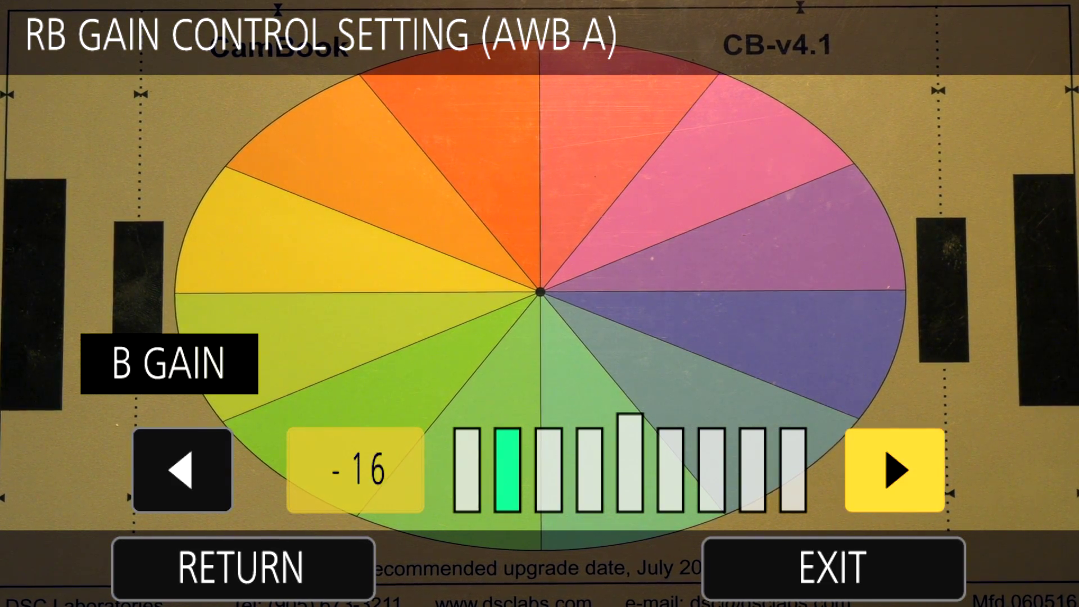
key("Right")
key("Right")
key("Right")
key("Right")
key("Right")
key("Right")
key("Right")
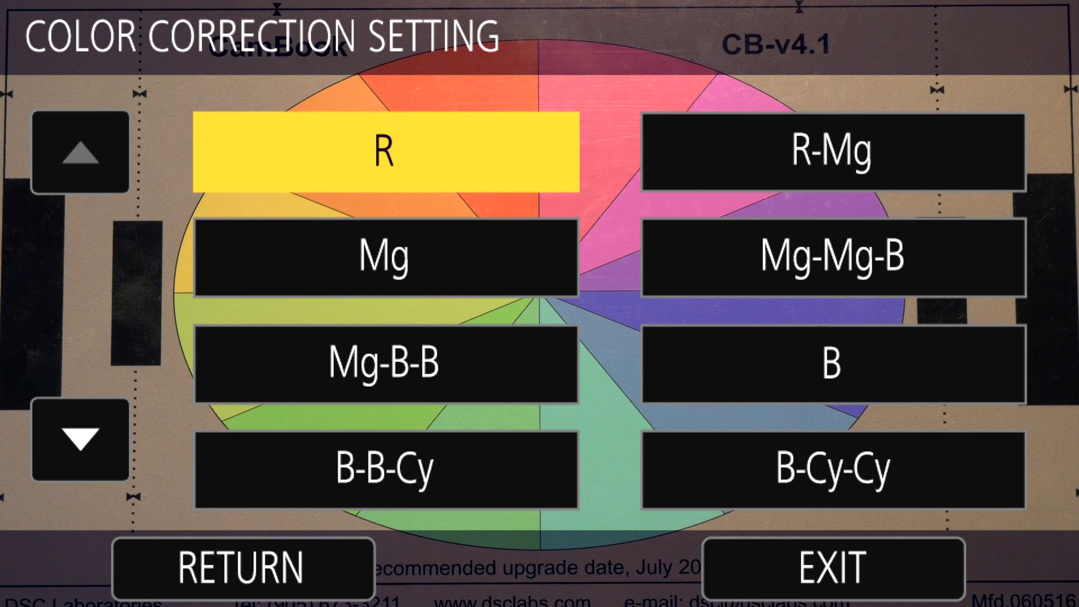
- Look through both pages of COLOR CORRECTION SETTING hues, highlighting R-Mg, Cy-G, Mg-Mg-B and Mg-B-B
left_click(80, 439)
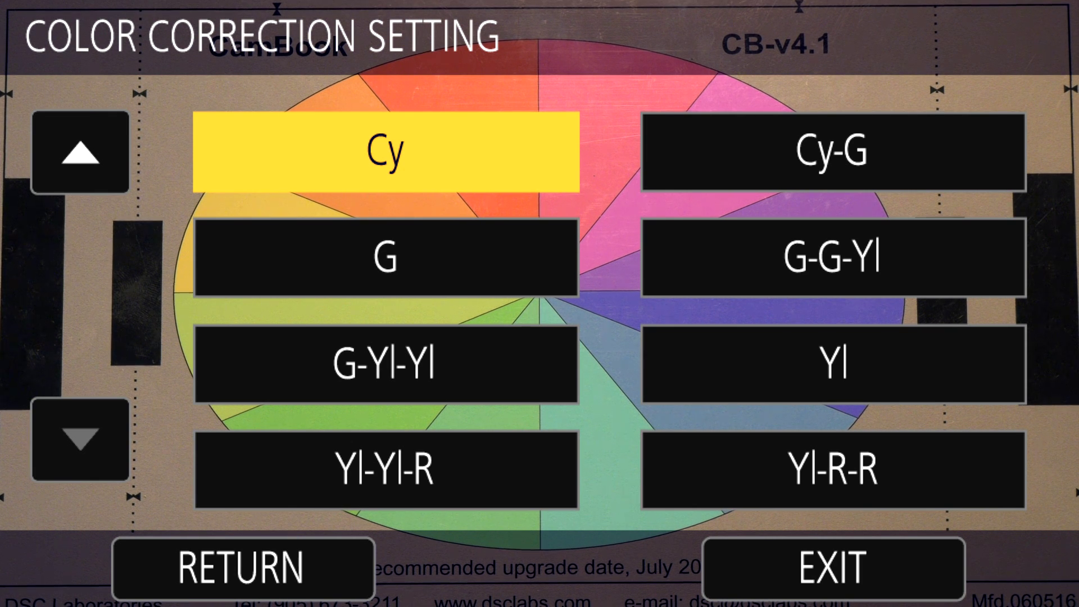
left_click(80, 152)
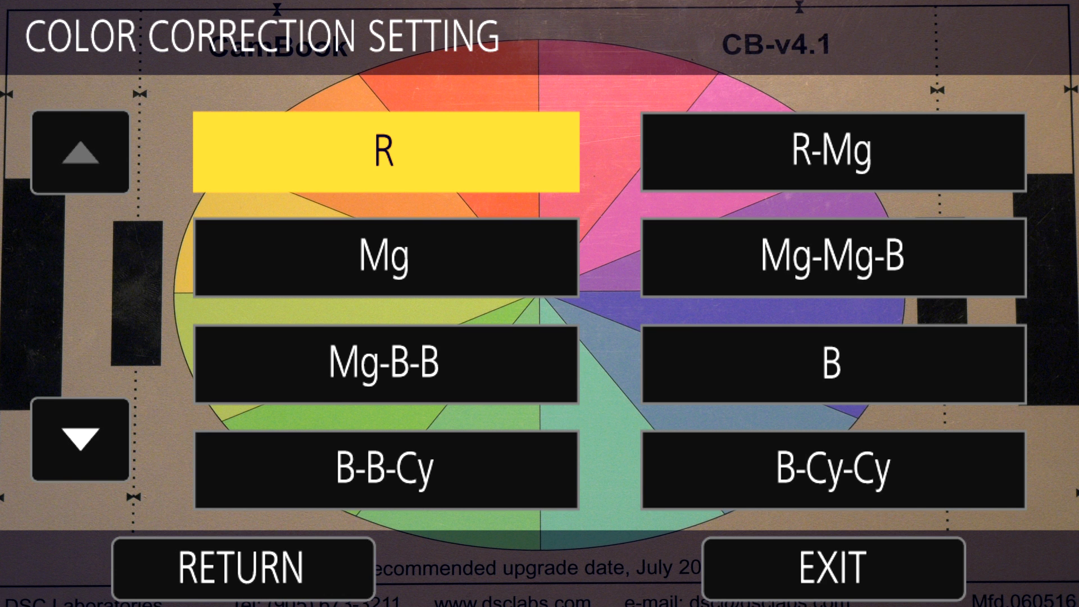
left_click(834, 152)
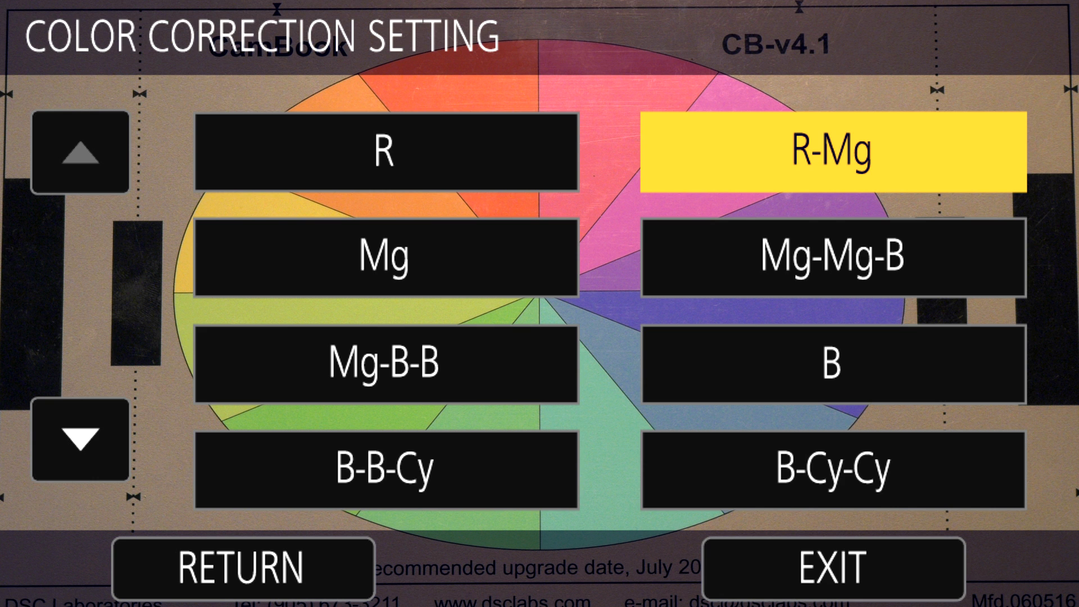
left_click(80, 439)
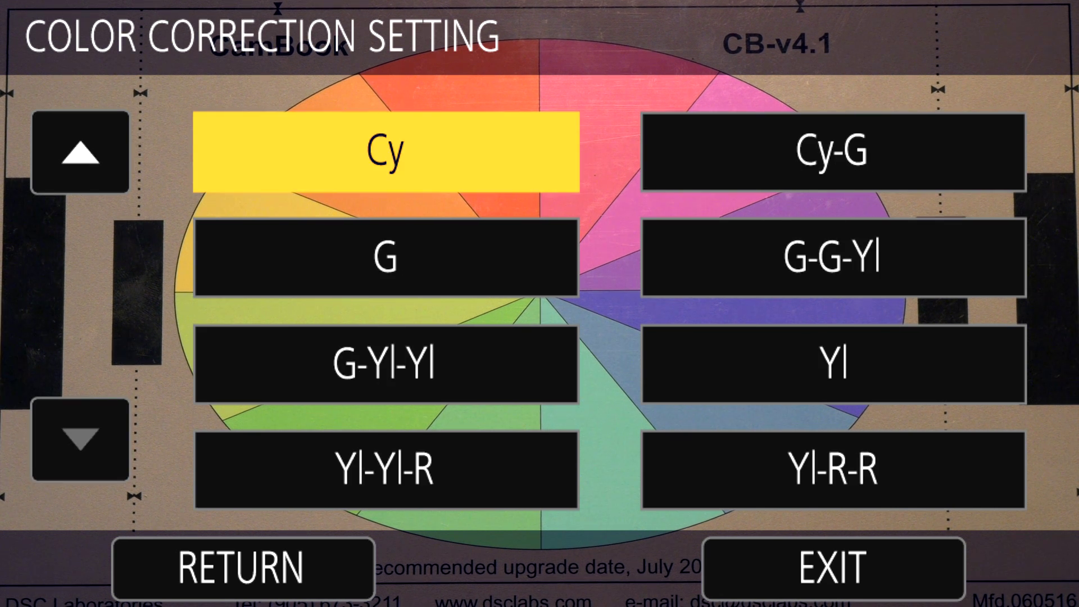
left_click(833, 151)
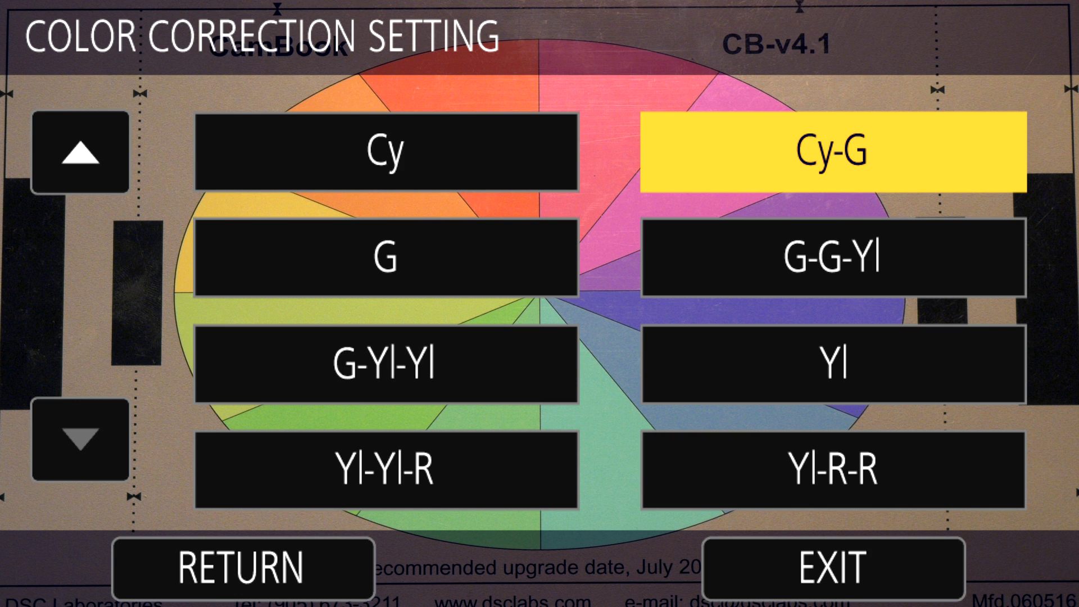
left_click(80, 152)
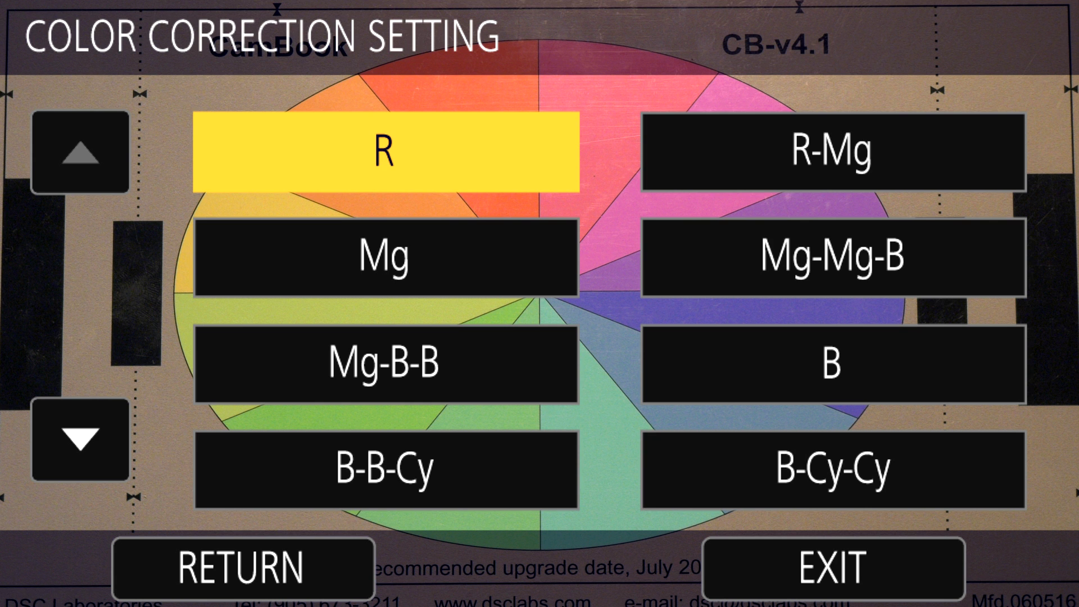
left_click(833, 258)
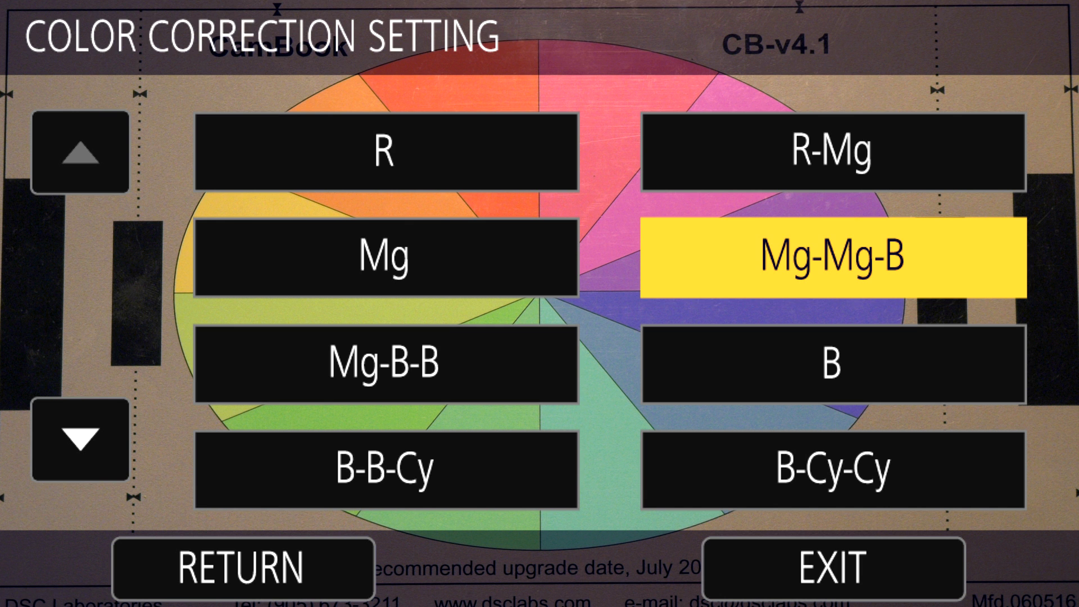
left_click(386, 364)
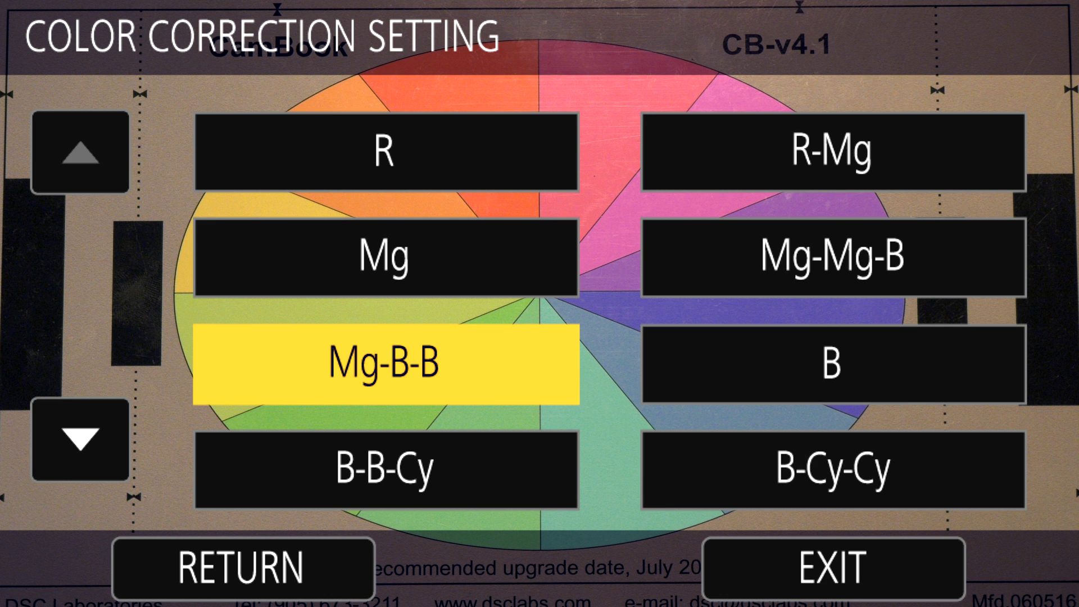
- Open the SAT adjustment of the R color correction
left_click(386, 152)
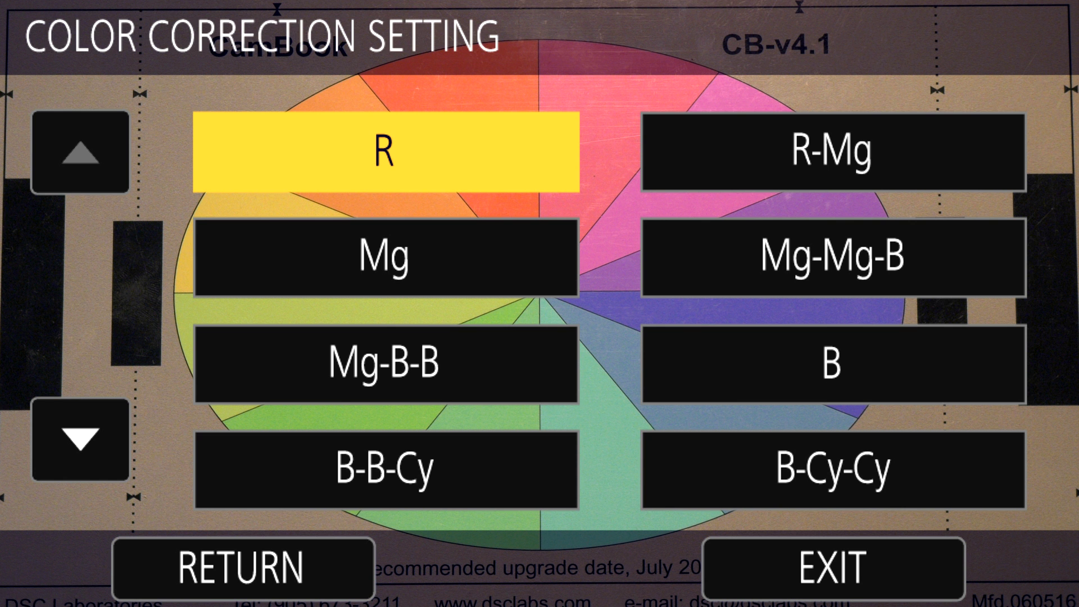
key("Return")
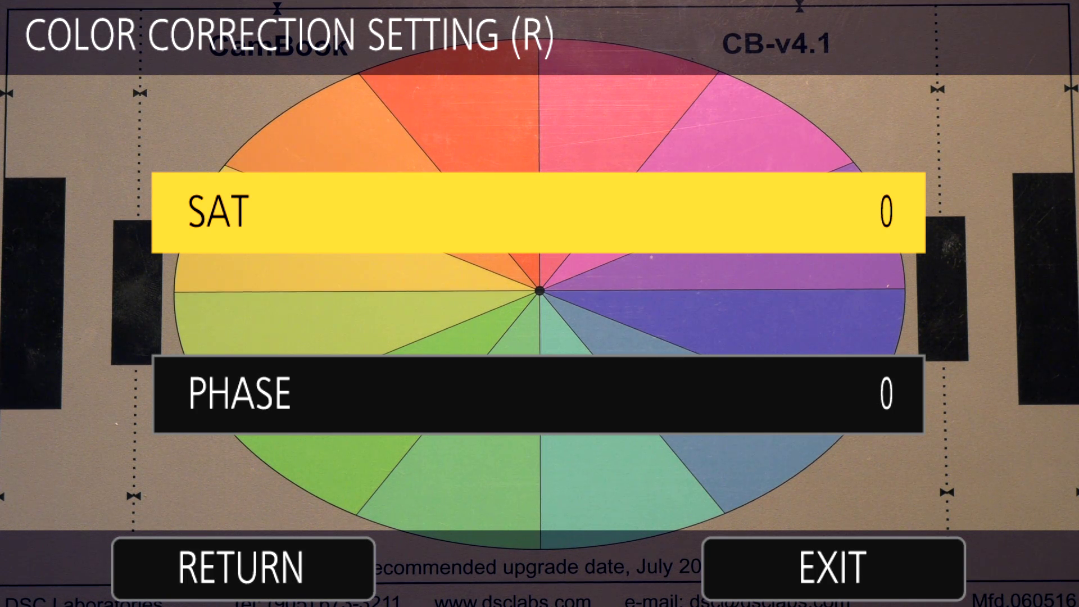
key("Return")
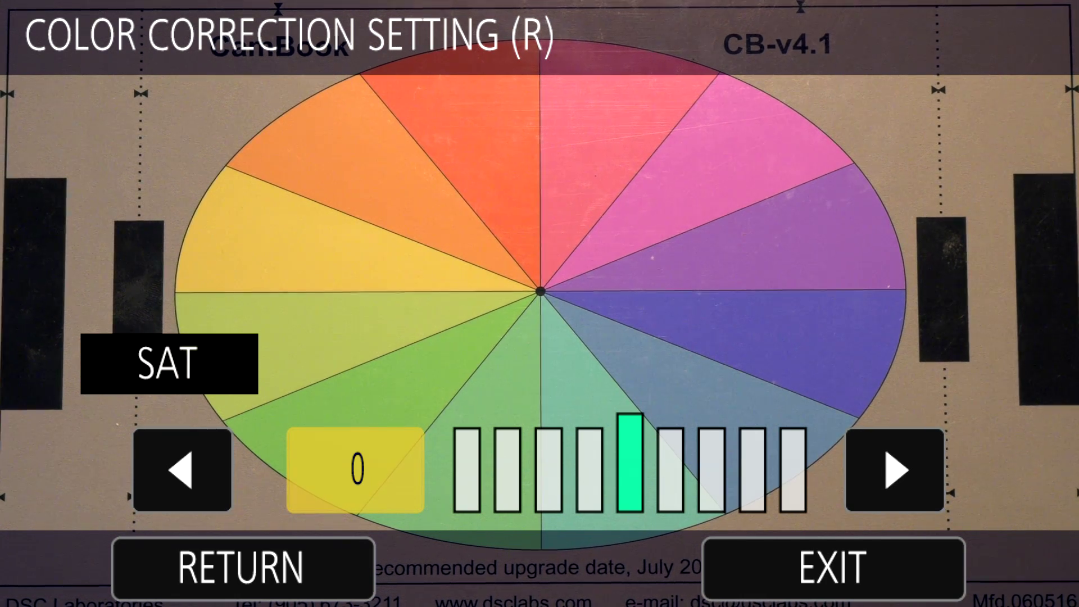
- Lower the SAT value of the R color correction past -29
key("Left")
key("Left")
key("Left")
key("Left")
key("Left")
key("Left")
key("Left")
key("Left")
key("Left")
key("Left")
key("Left")
key("Left")
key("Left")
key("Left")
key("Left")
key("Left")
key("Left")
key("Left")
key("Left")
key("Left")
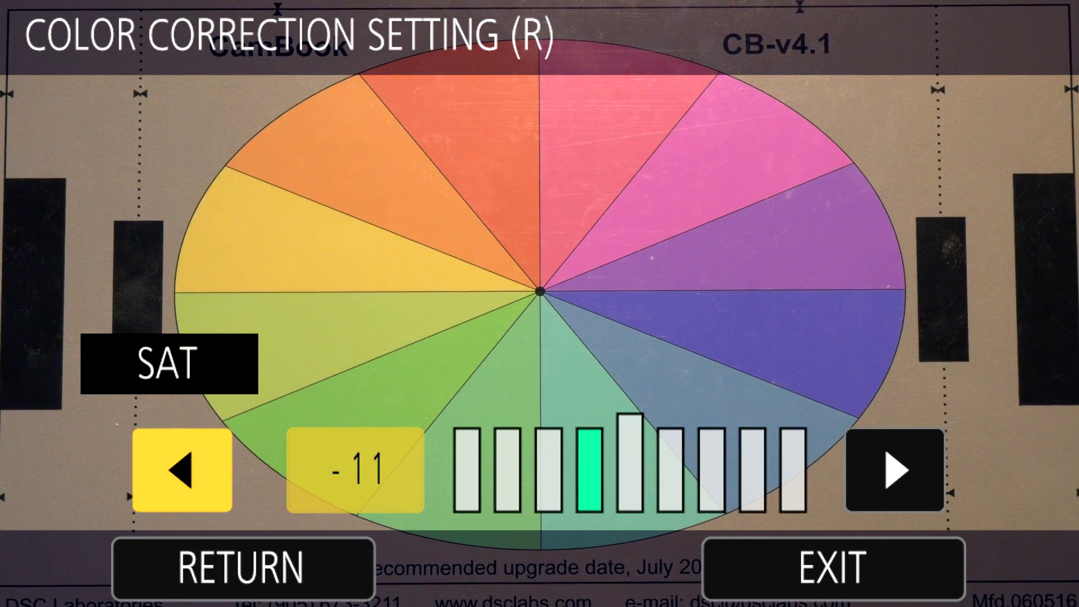
key("Left")
key("Left")
key("Left")
key("Left")
key("Left")
key("Left")
key("Left")
key("Left")
key("Left")
key("Left")
key("Left")
key("Left")
key("Left")
key("Left")
key("Left")
key("Left")
key("Left")
key("Left")
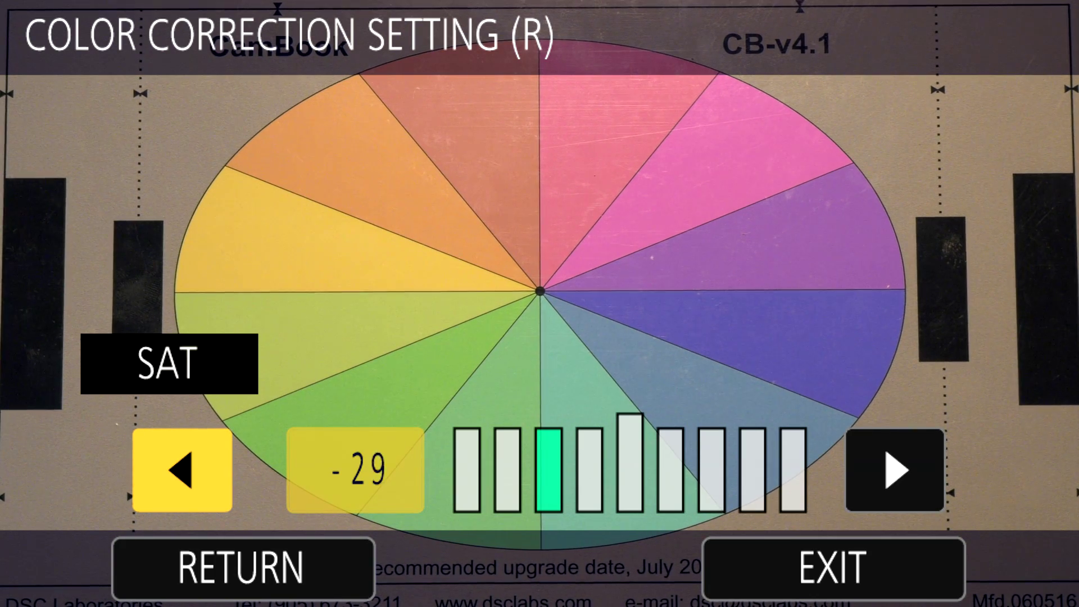
key("Left")
key("Left")
key("Left")
key("Left")
key("Left")
key("Left")
key("Left")
key("Left")
key("Left")
key("Left")
key("Left")
key("Left")
key("Left")
key("Left")
key("Left")
key("Left")
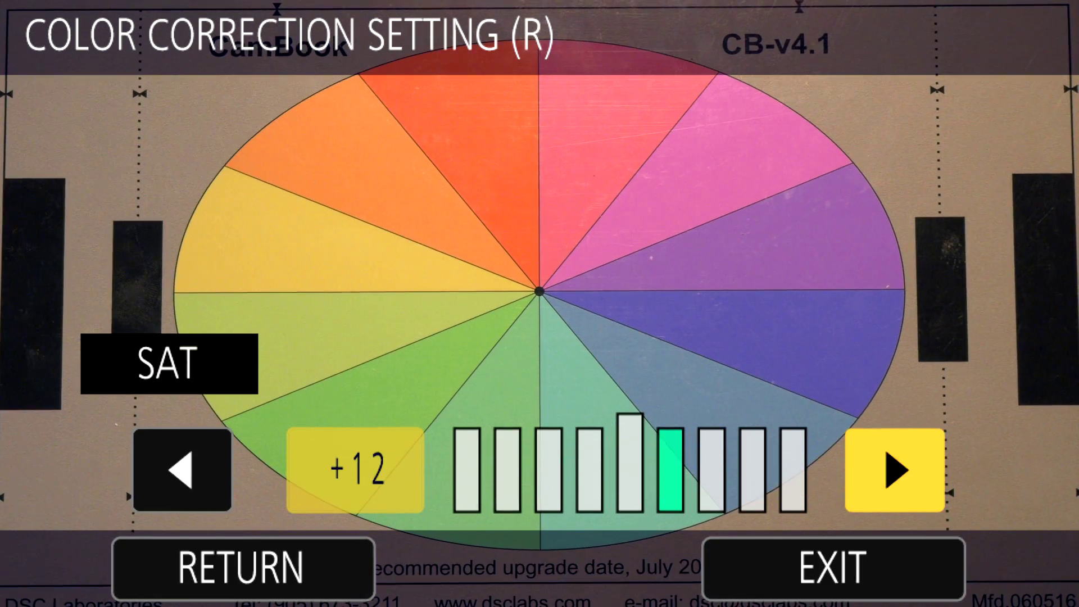
- Raise the SAT value of the R color correction to +16
key("Right")
key("Right")
key("Right")
key("Right")
key("Right")
key("Right")
key("Right")
key("Right")
key("Right")
key("Right")
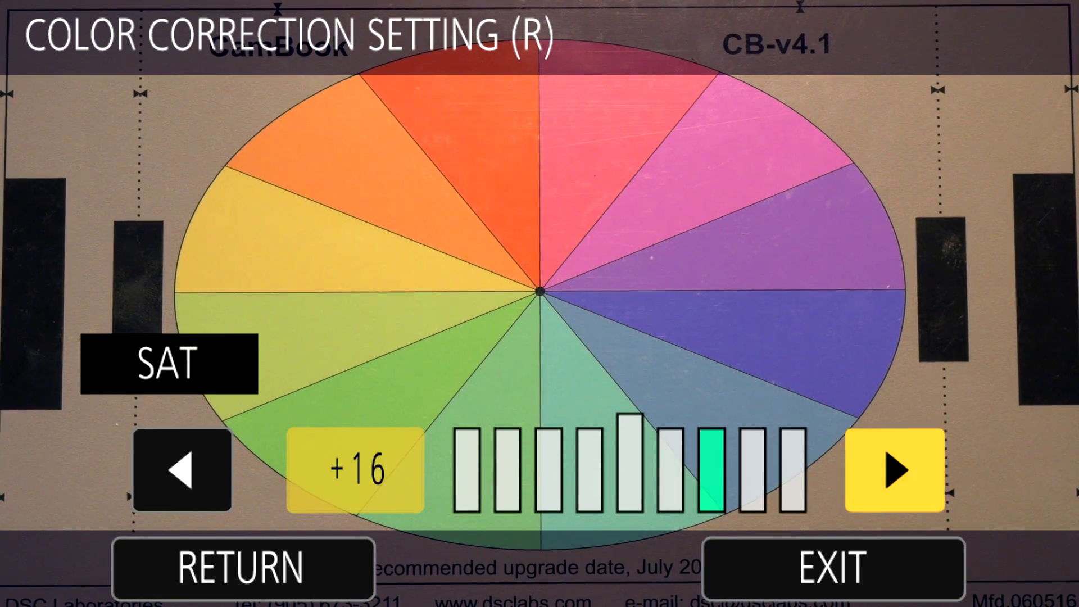
- Raise the SAT value of the R color correction past +30, then bring up its PHASE adjustment
key("Right")
key("Right")
key("Right")
key("Right")
key("Right")
key("Right")
key("Right")
key("Right")
key("Right")
key("Right")
key("Right")
key("Right")
key("Right")
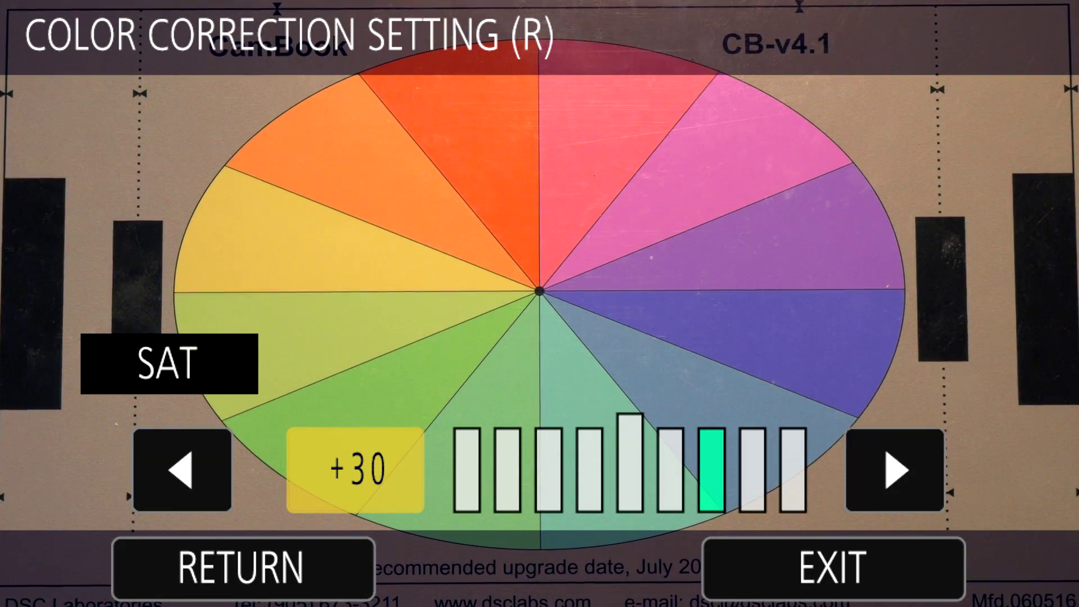
key("Right")
key("Right")
key("Right")
key("Right")
key("Right")
key("Right")
key("Right")
key("Right")
key("Right")
key("Right")
key("Right")
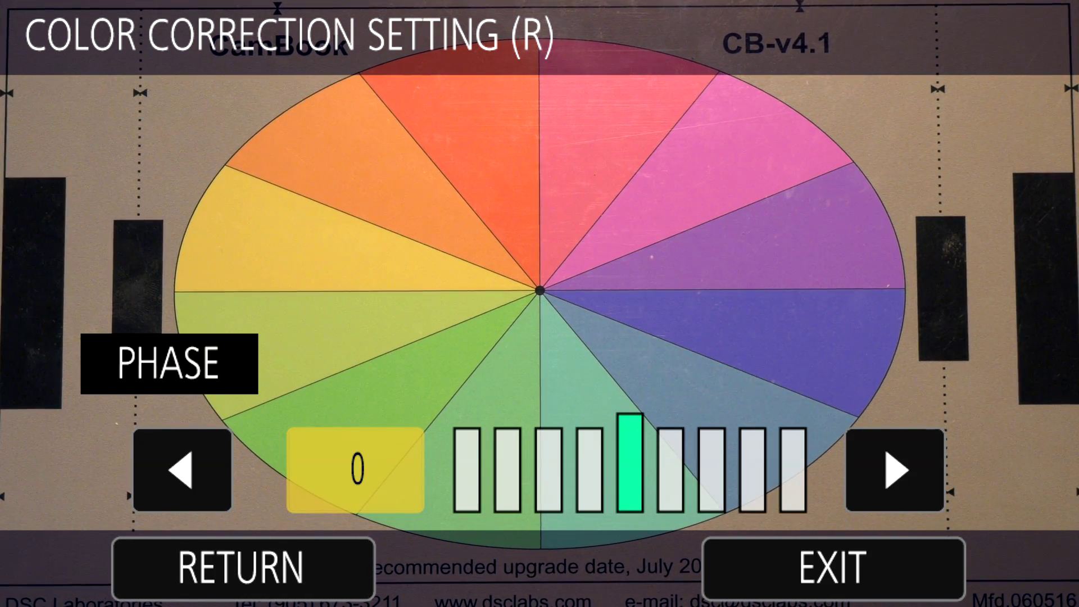
- Raise the PHASE value of the R color correction from neutral past +48
key("Right")
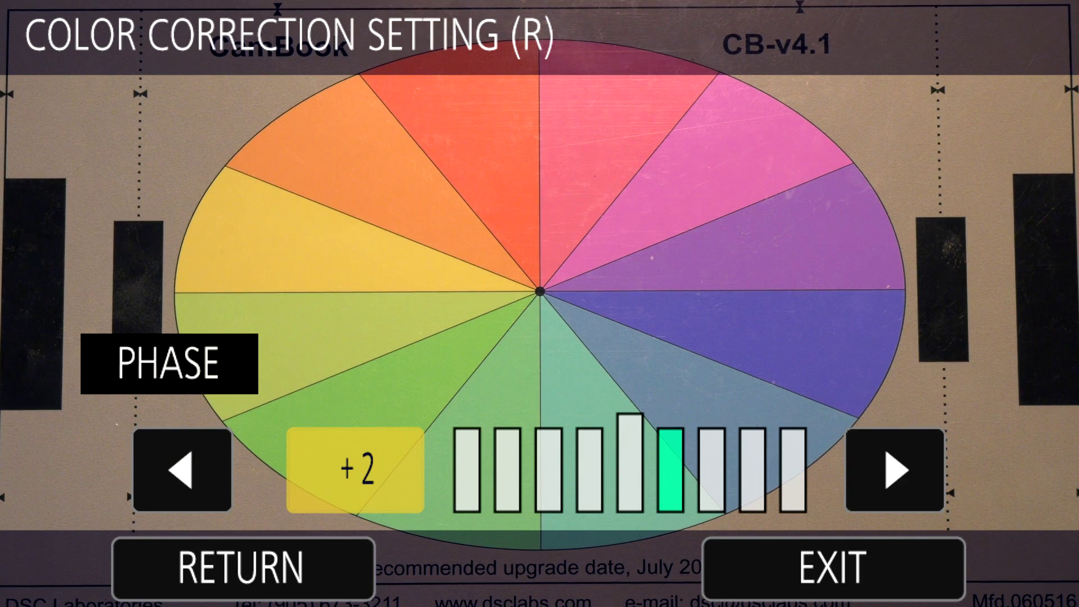
key("Right")
key("Right")
key("Right")
key("Right")
key("Right")
key("Right")
key("Right")
key("Right")
key("Right")
key("Right")
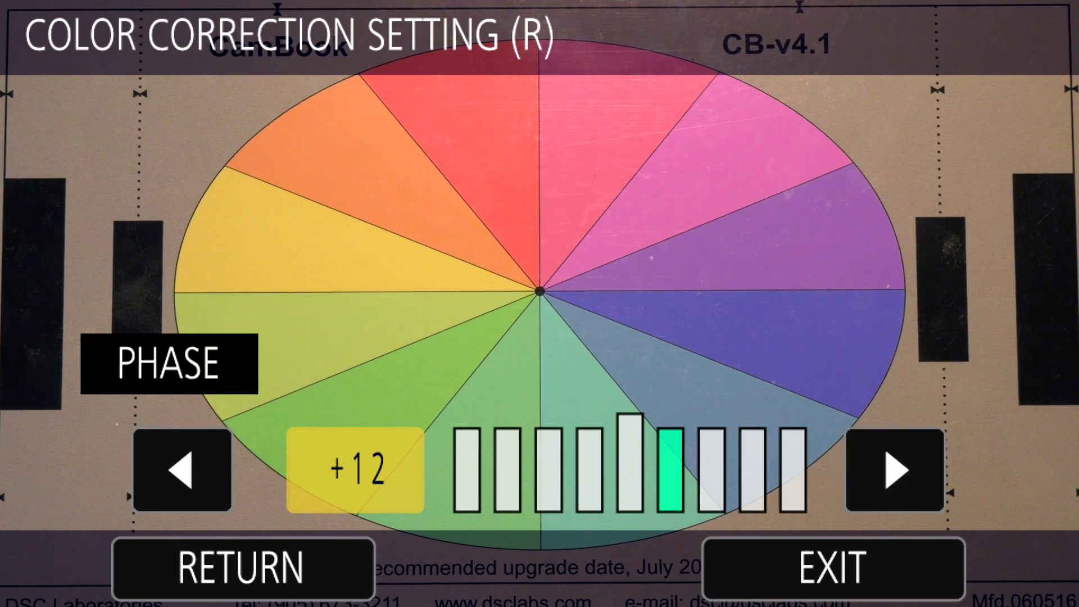
key("Right")
key("Right")
key("Right")
key("Right")
key("Right")
key("Right")
key("Right")
key("Right")
key("Right")
key("Right")
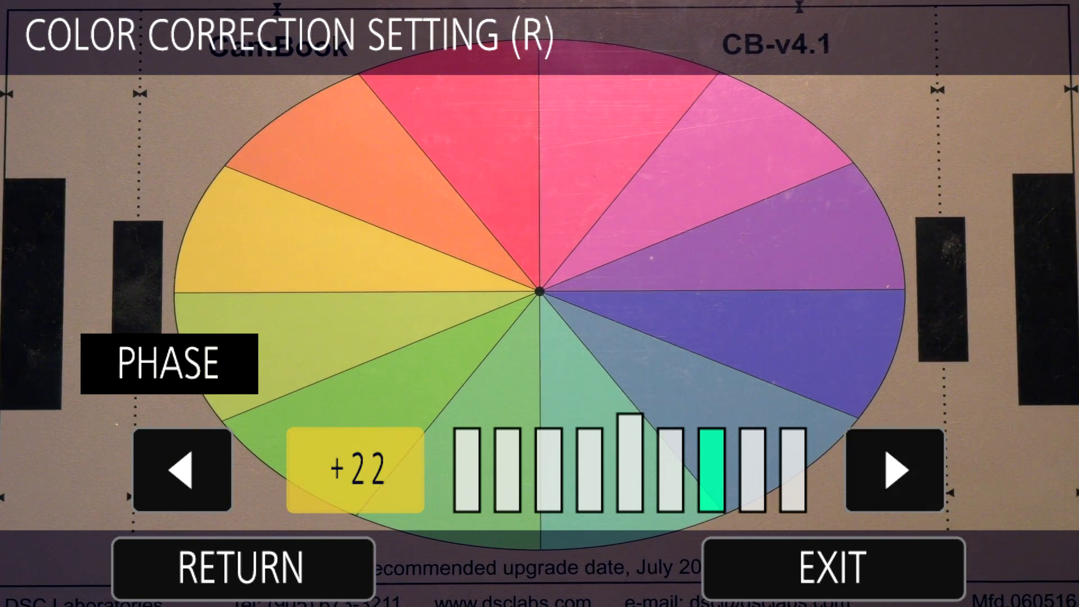
key("Right")
key("Right")
key("Right")
key("Right")
key("Right")
key("Right")
key("Right")
key("Right")
key("Right")
key("Right")
key("Right")
key("Right")
key("Right")
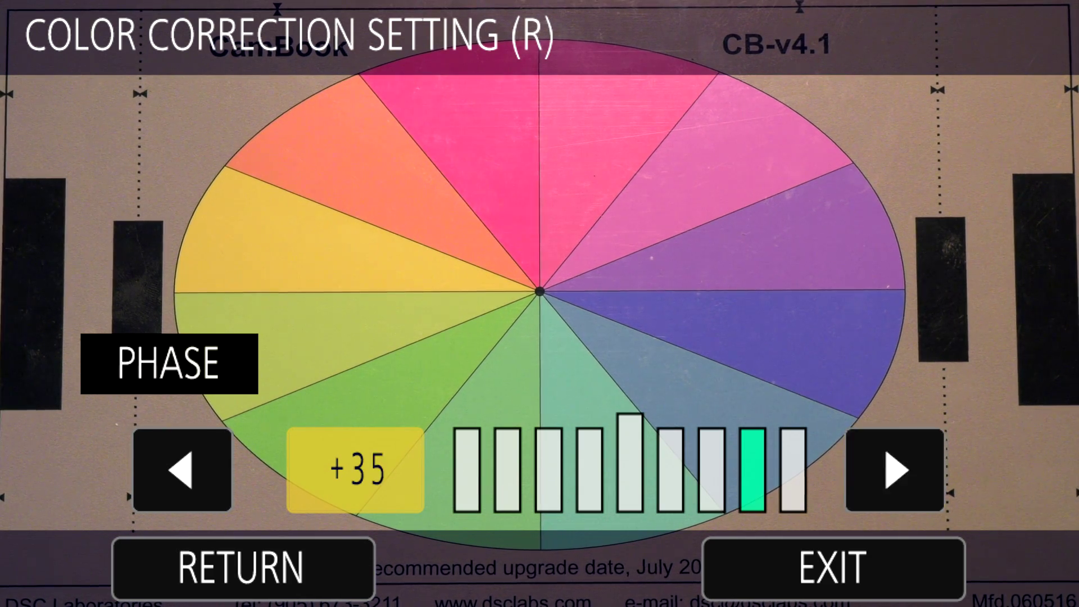
key("Right")
key("Right")
key("Right")
key("Right")
key("Right")
key("Right")
key("Right")
key("Right")
key("Right")
key("Right")
key("Right")
key("Right")
key("Right")
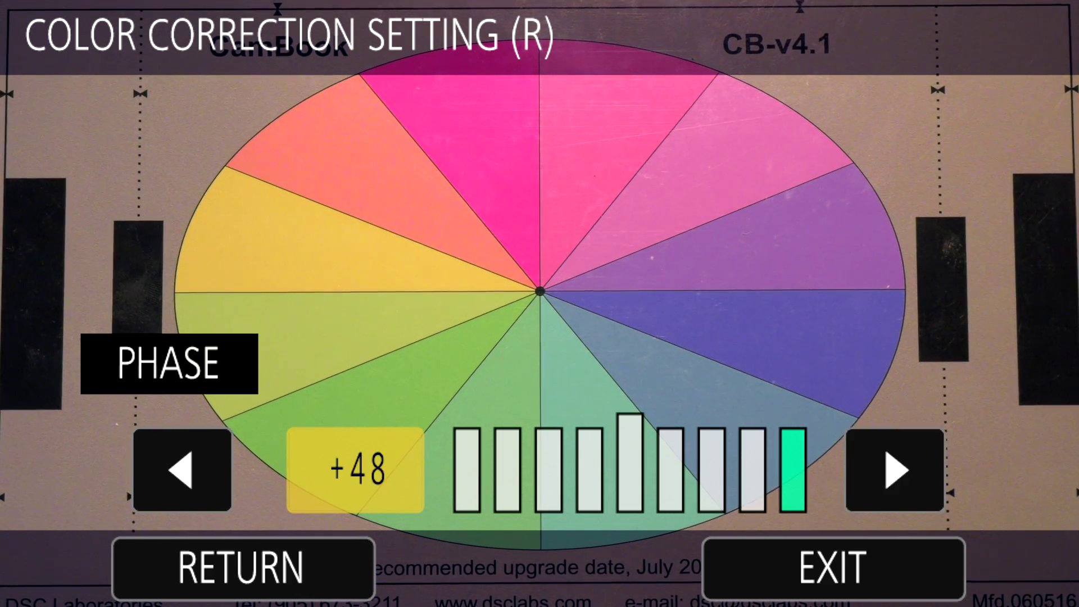
key("Right")
key("Right")
key("Right")
key("Right")
key("Right")
key("Right")
key("Right")
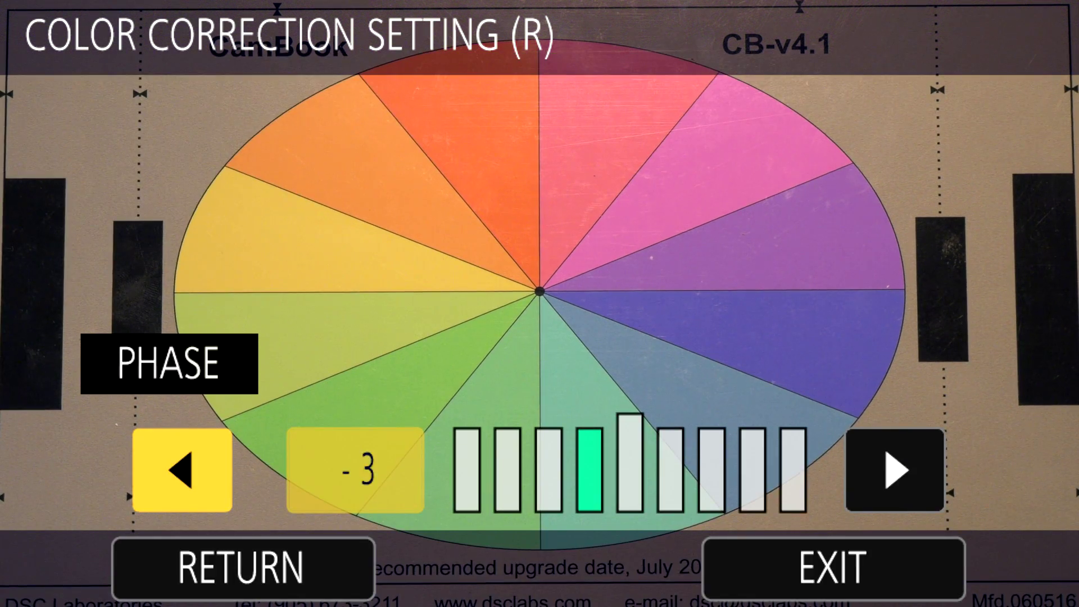
- Lower the PHASE value of the R color correction into the negative range, down to -48
key("Left")
key("Left")
key("Left")
key("Left")
key("Left")
key("Left")
key("Left")
key("Left")
key("Left")
key("Left")
key("Left")
key("Left")
key("Left")
key("Left")
key("Left")
key("Left")
key("Left")
key("Left")
key("Left")
key("Left")
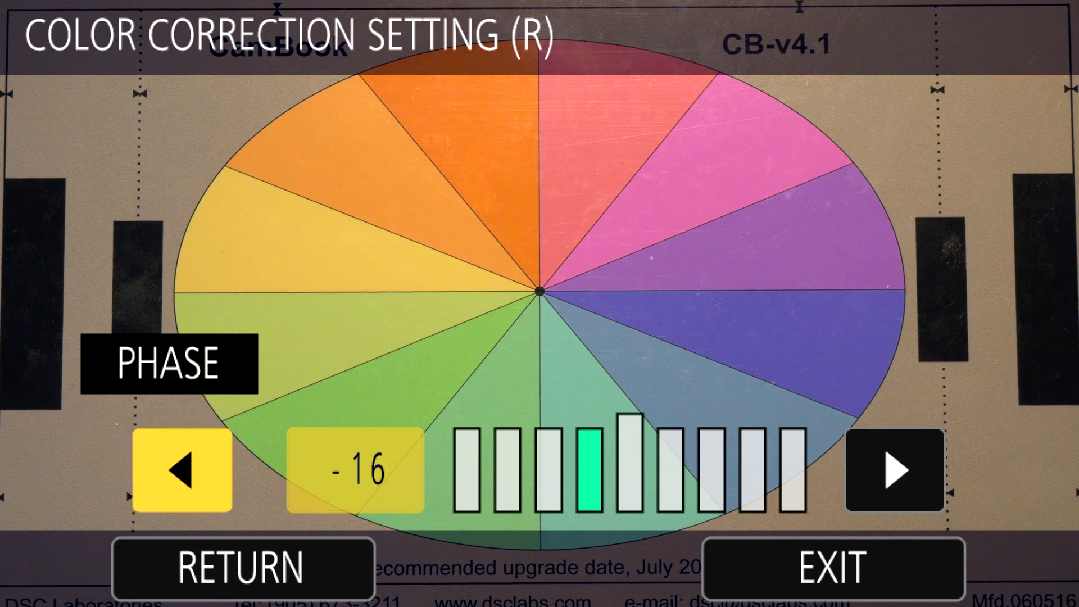
key("Left")
key("Left")
key("Left")
key("Left")
key("Left")
key("Left")
key("Left")
key("Left")
key("Left")
key("Left")
key("Left")
key("Left")
key("Left")
key("Left")
key("Left")
key("Left")
key("Left")
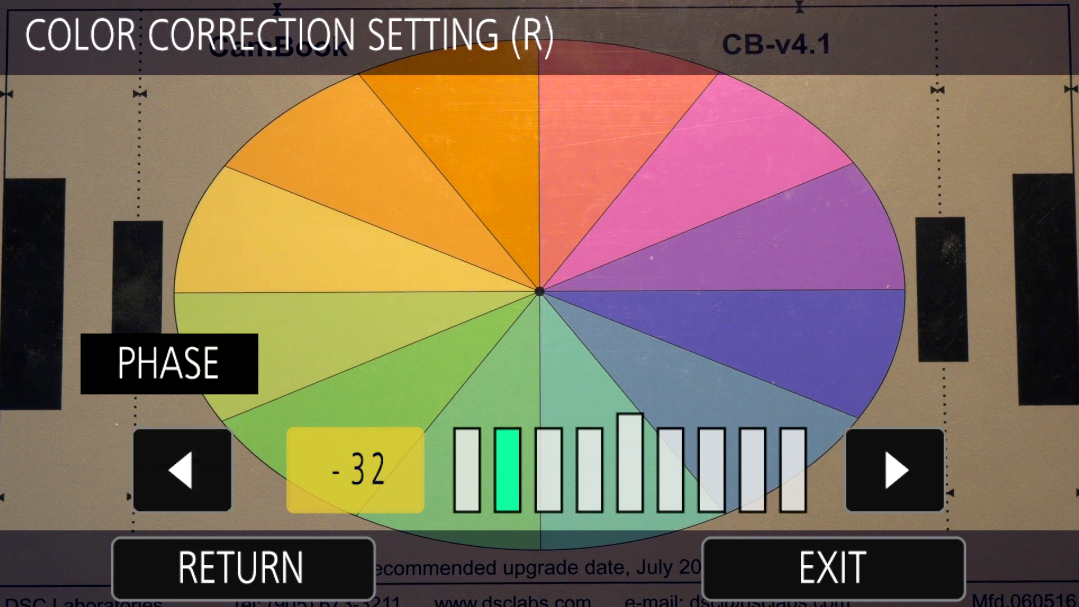
key("Left")
key("Left")
key("Left")
key("Left")
key("Left")
key("Left")
key("Left")
key("Left")
key("Left")
key("Left")
key("Left")
key("Left")
key("Left")
key("Left")
key("Left")
key("Left")
key("Left")
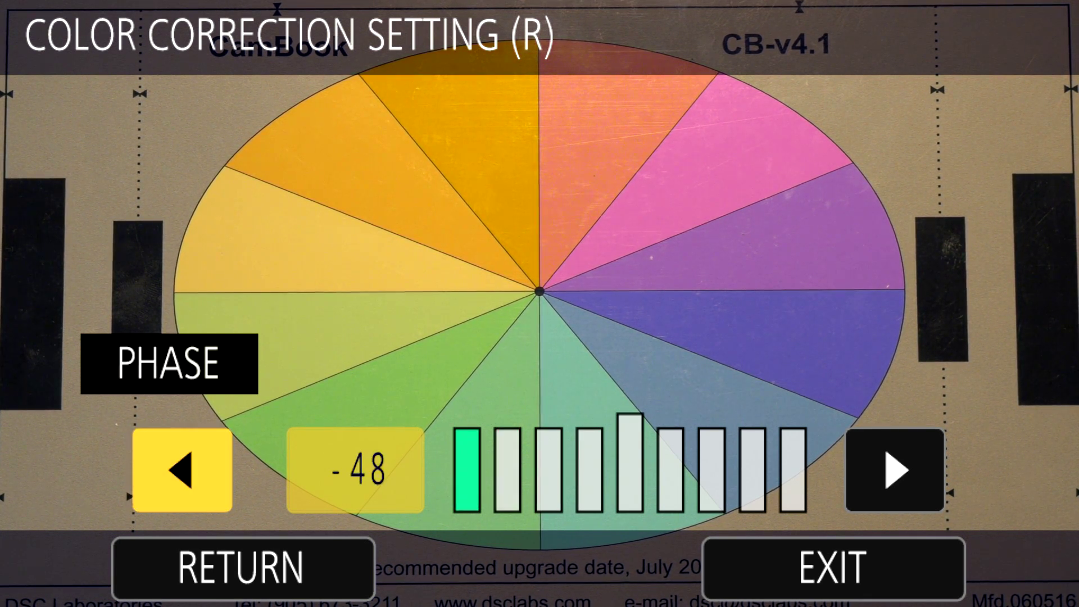